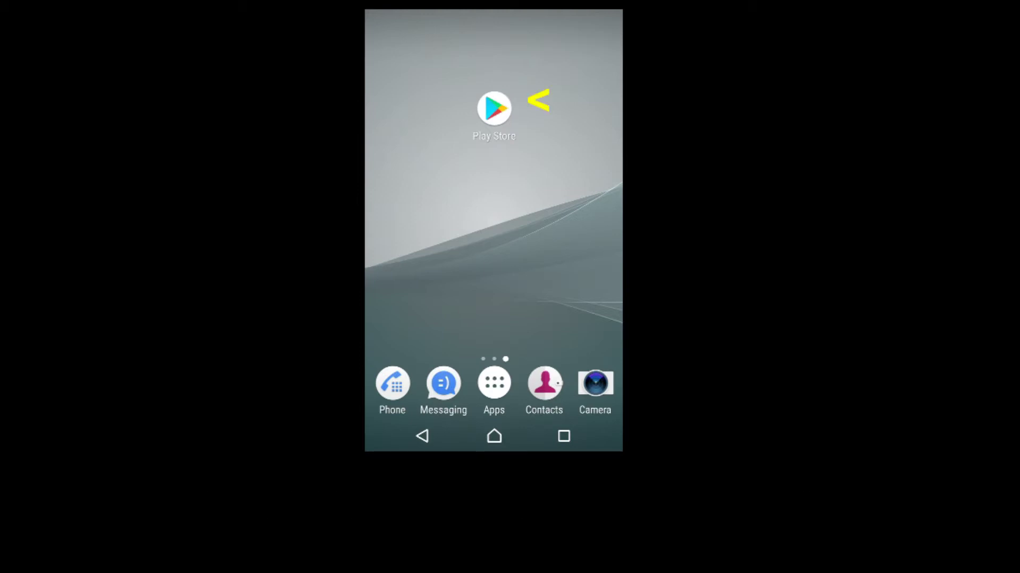
- Search Google Play for 'hp smart' and install the HP Smart app
click(494, 108)
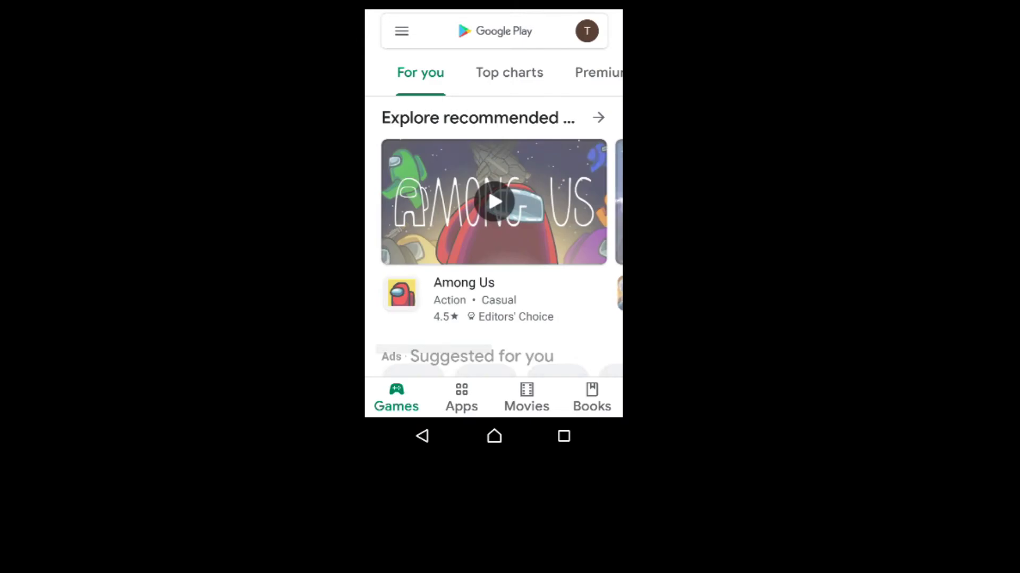
click(494, 30)
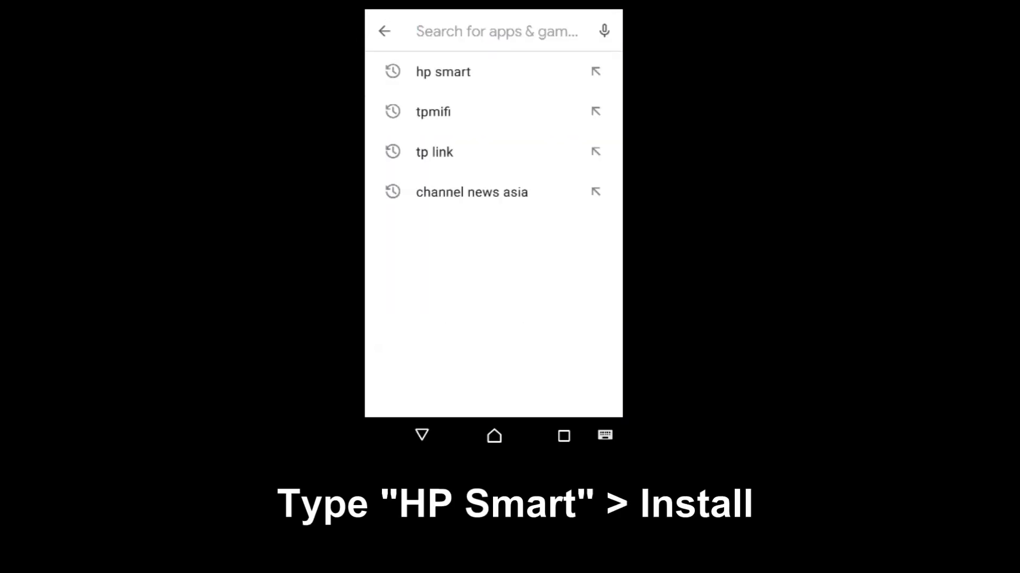
text(hp smart)
click(593, 393)
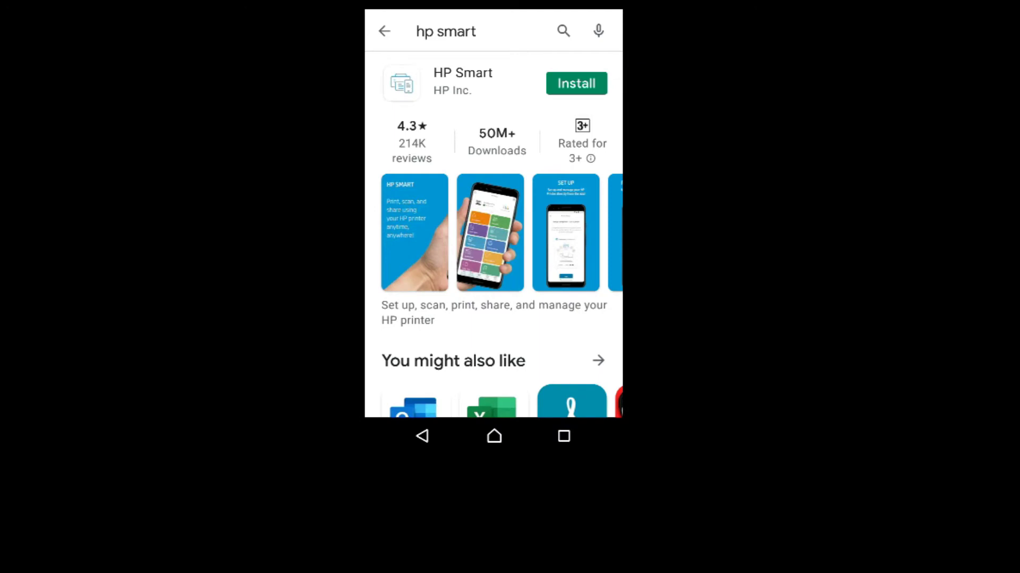
click(576, 82)
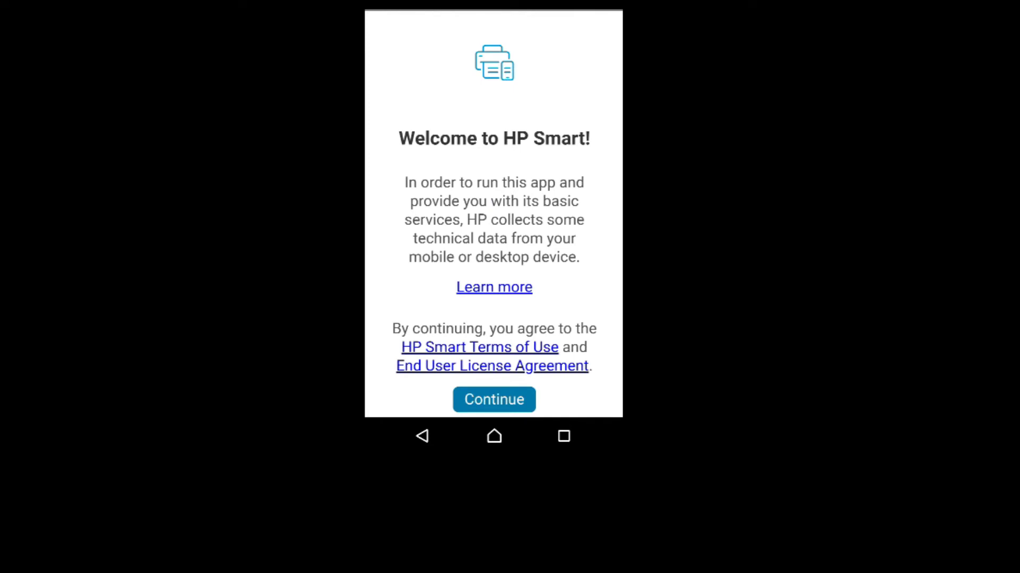
- Accept the Welcome to HP Smart data-collection terms and continue
click(494, 399)
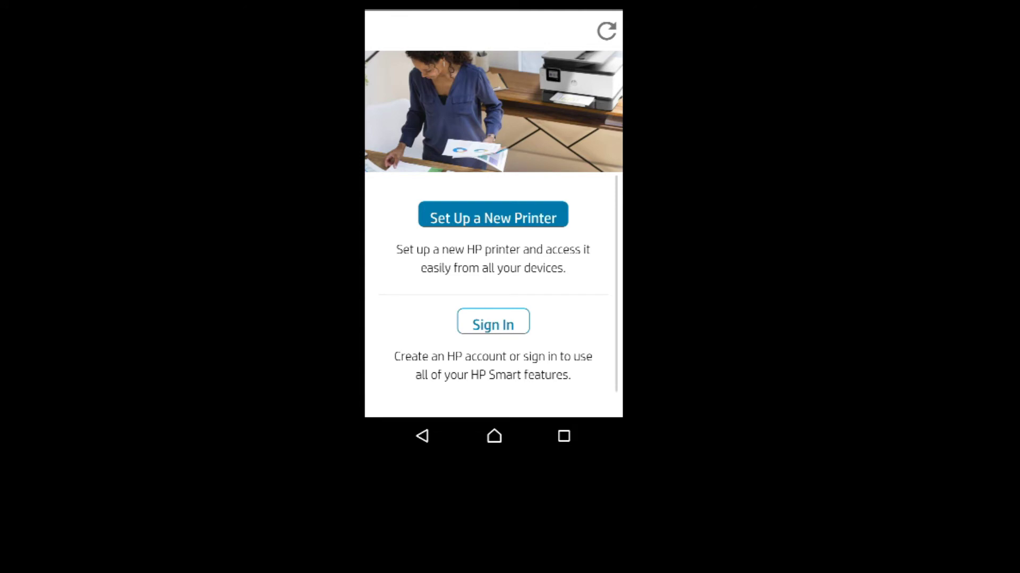
scroll(494, 319, down, 1)
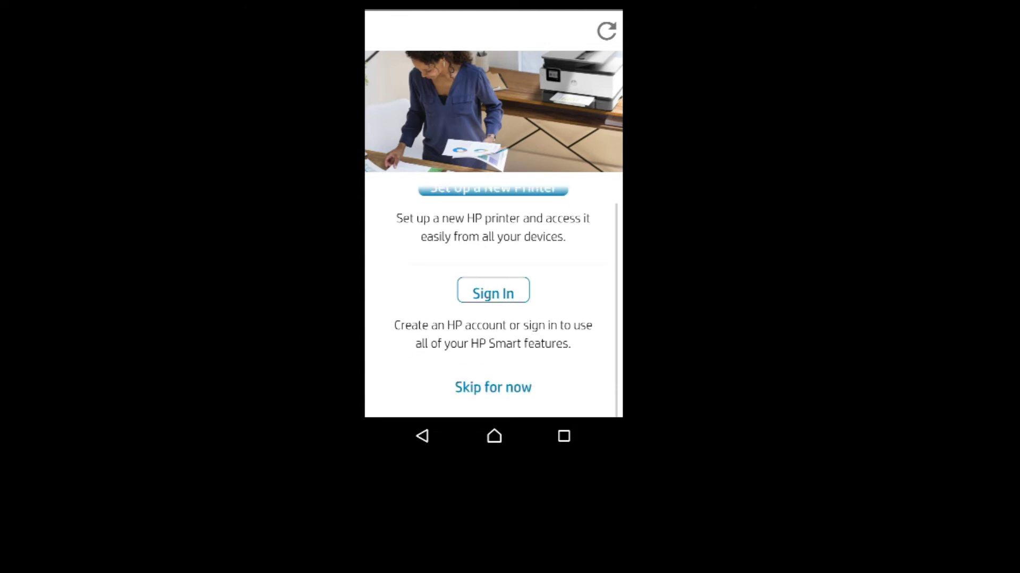
scroll(494, 319, up, 1)
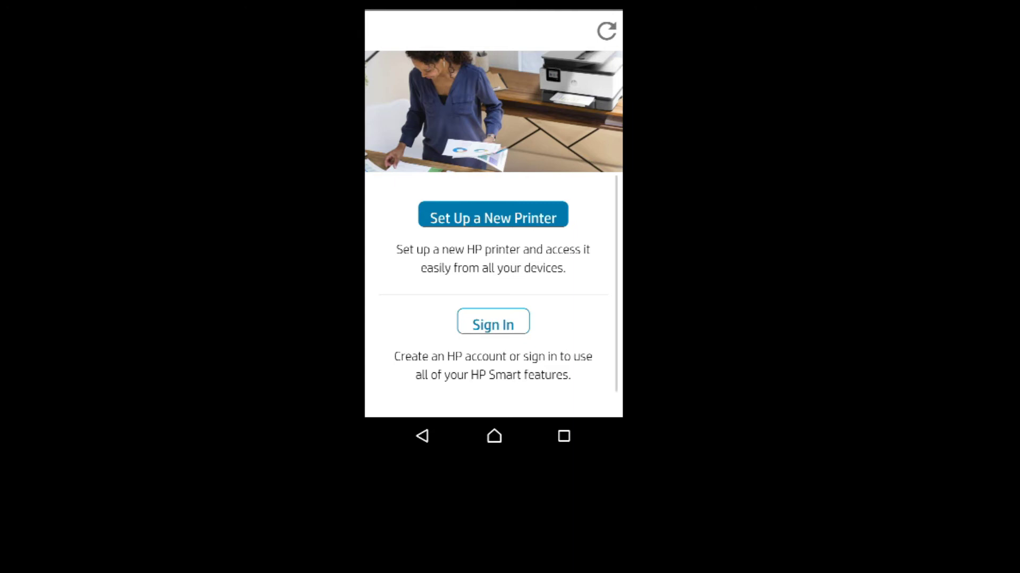
- Start new printer setup and allow HP Smart to access the device location
click(493, 218)
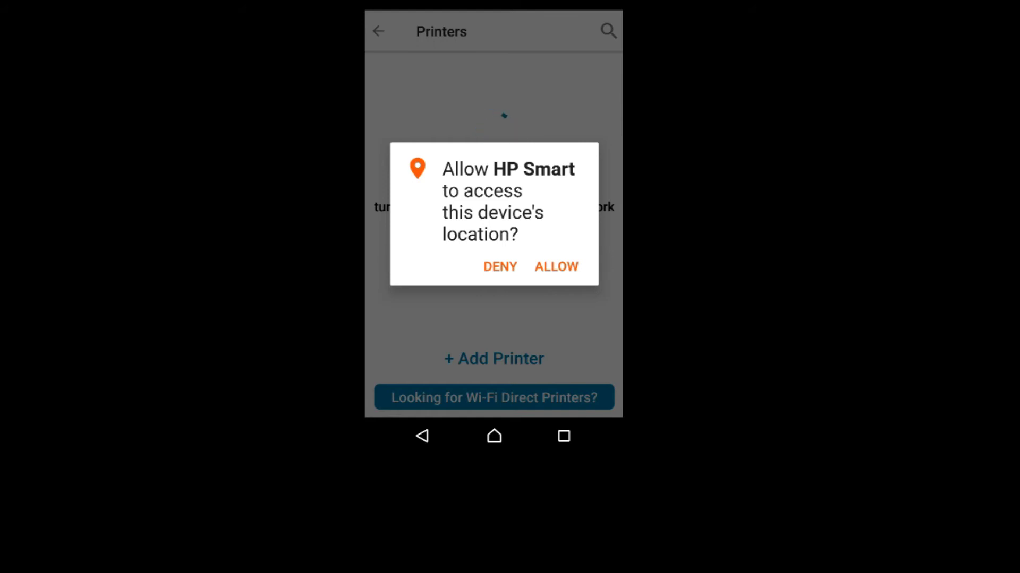
click(556, 266)
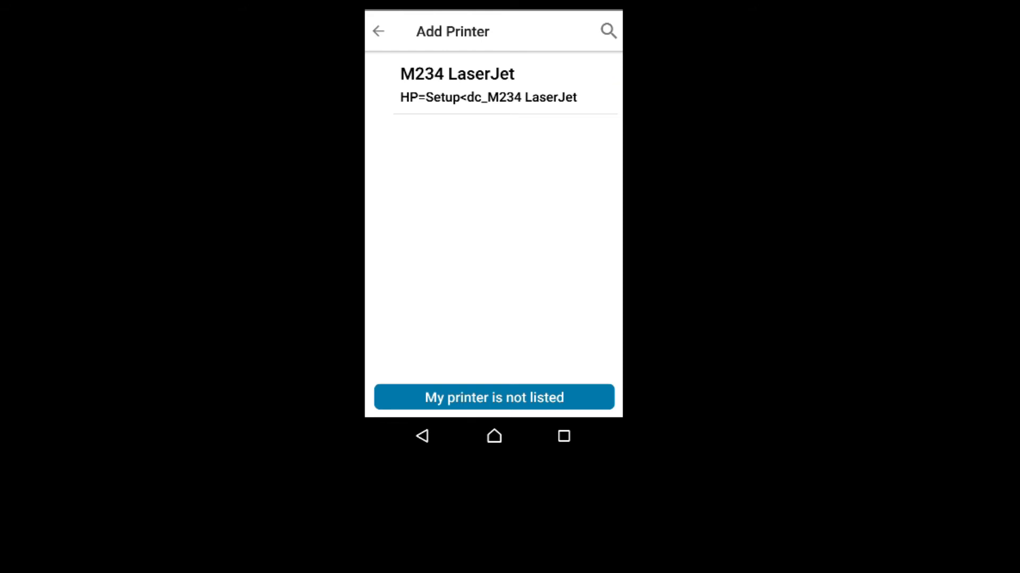
- Choose the M234 LaserJet from the Add Printer list for Wi-Fi setup
click(488, 84)
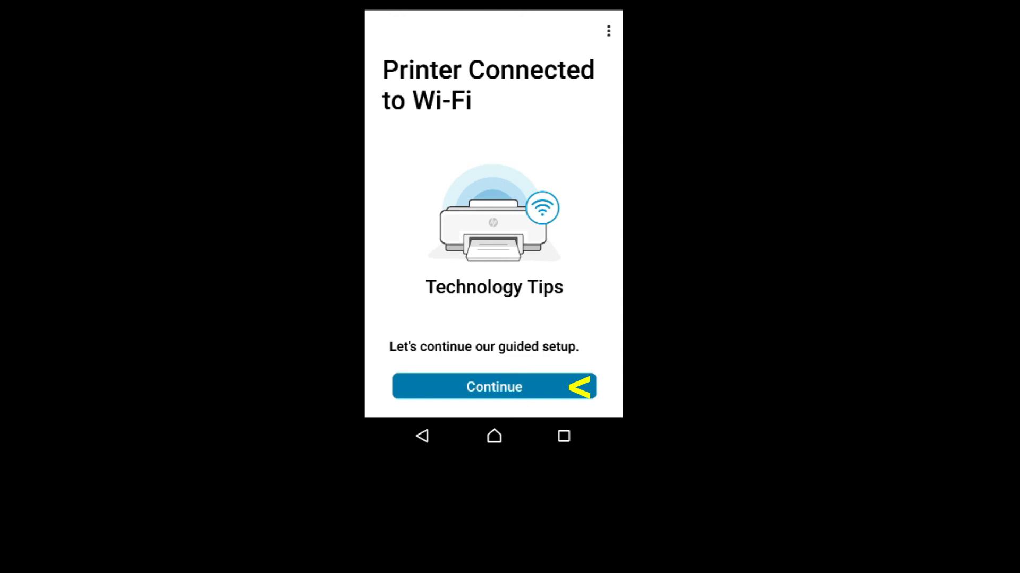
- Continue past the Printer Connected to Wi-Fi confirmation
click(494, 387)
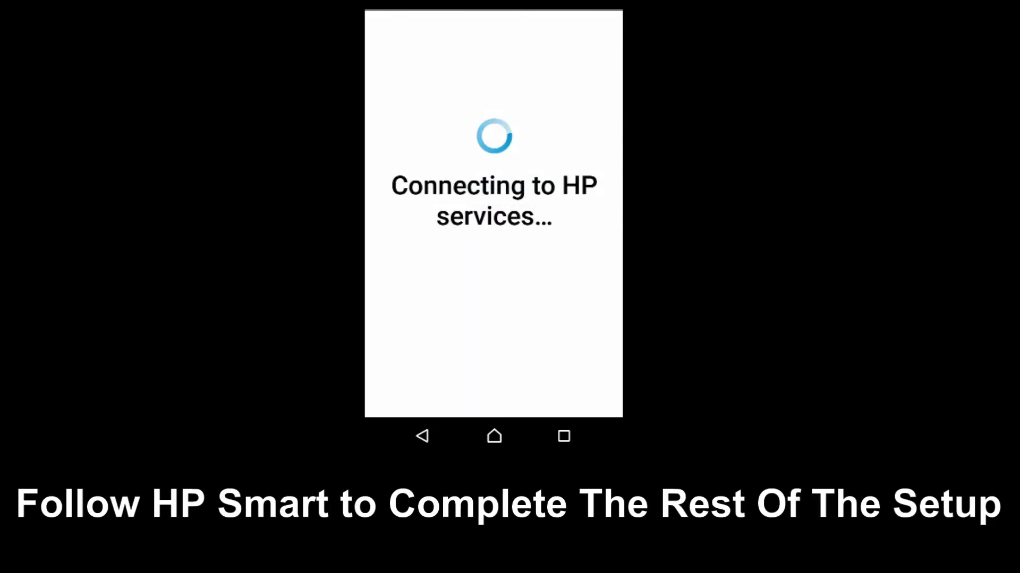